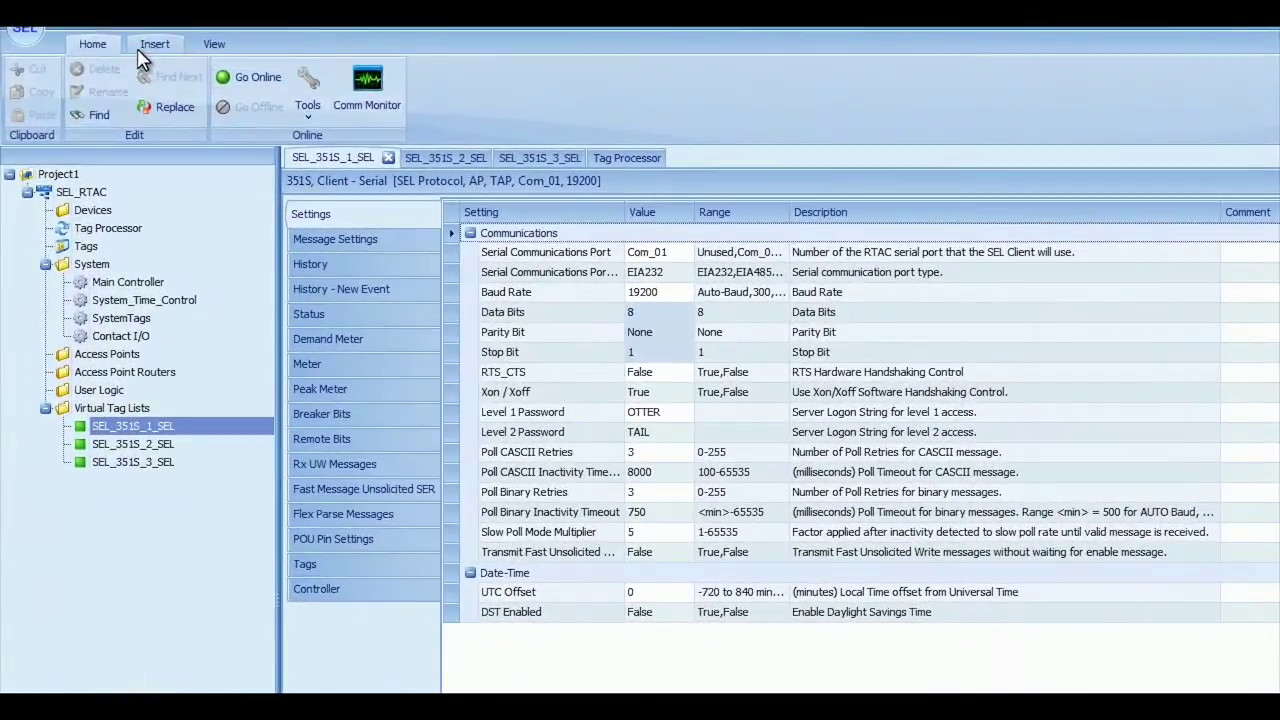
- Insert an Other > Access Point, Other_1_AP, set to Ethernet Incoming (Listens for Connections)
click(135, 38)
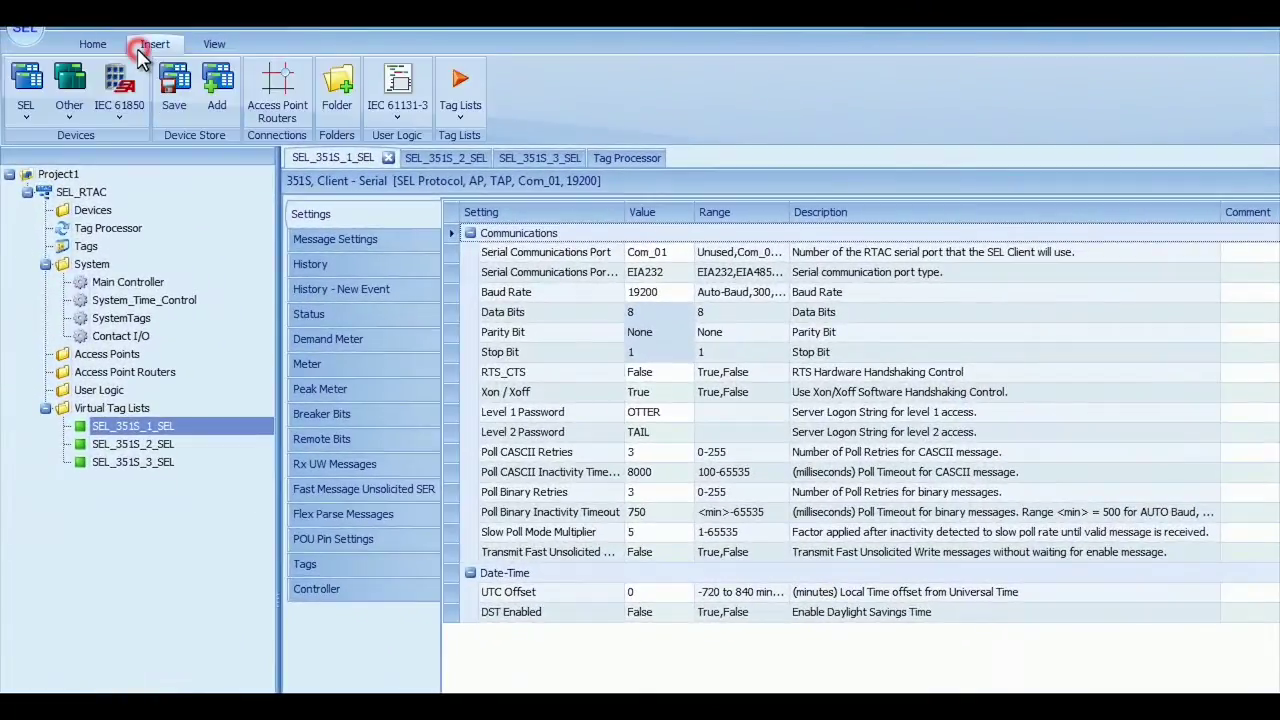
click(69, 95)
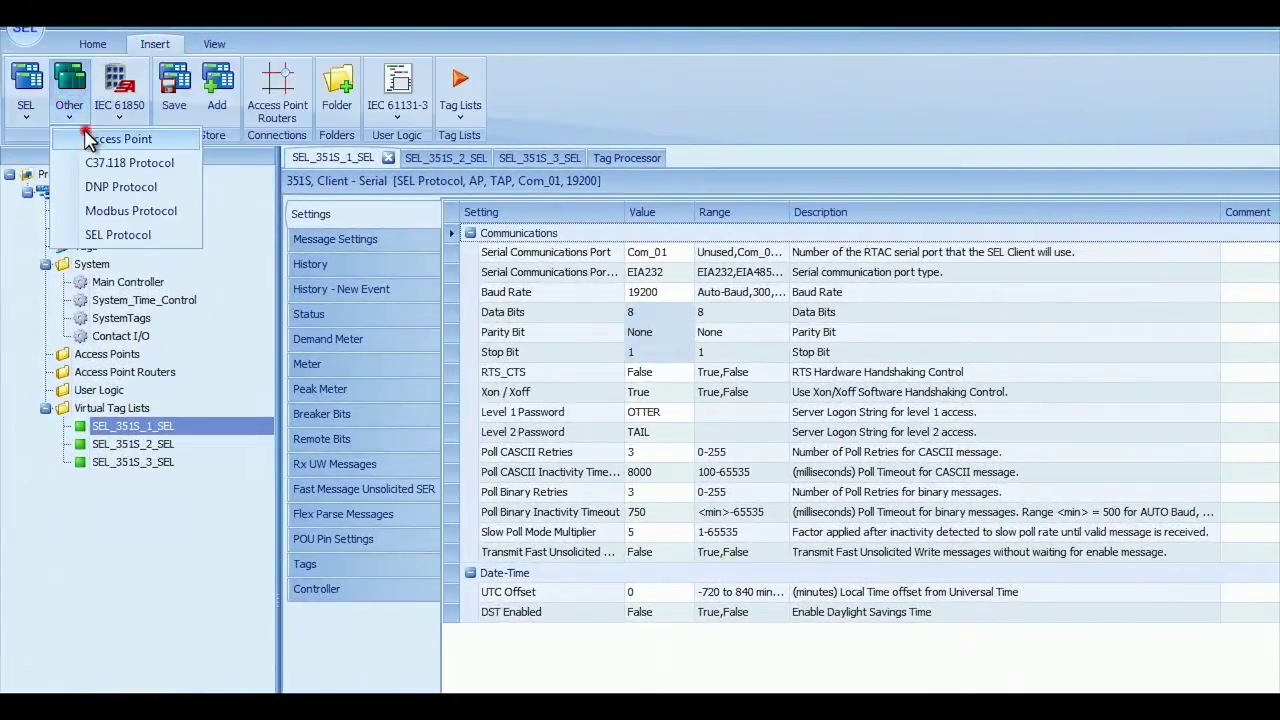
click(84, 132)
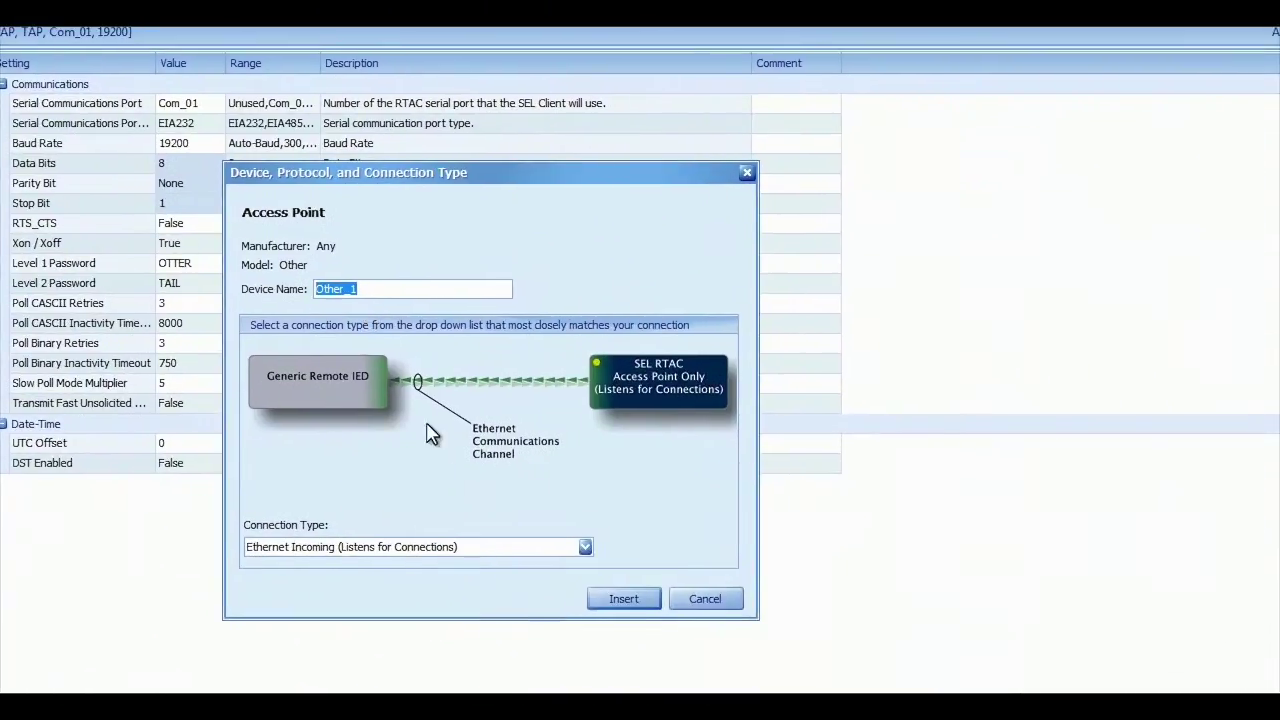
click(585, 547)
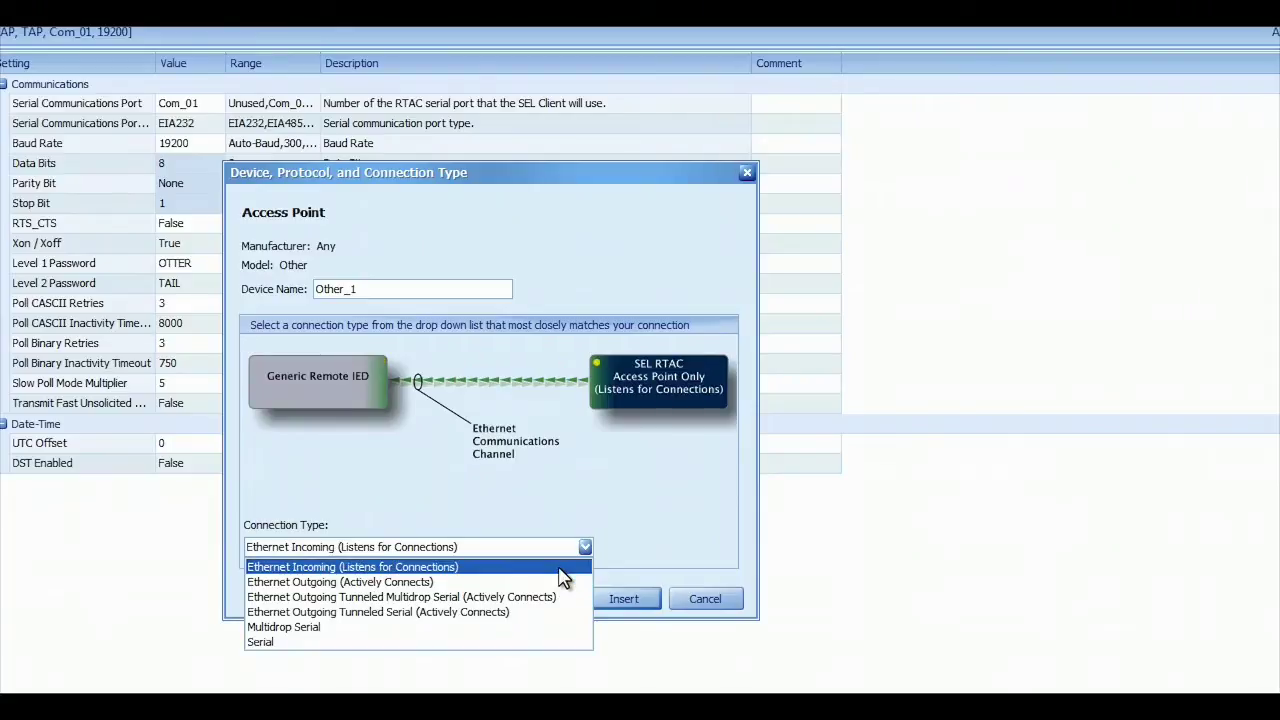
click(618, 600)
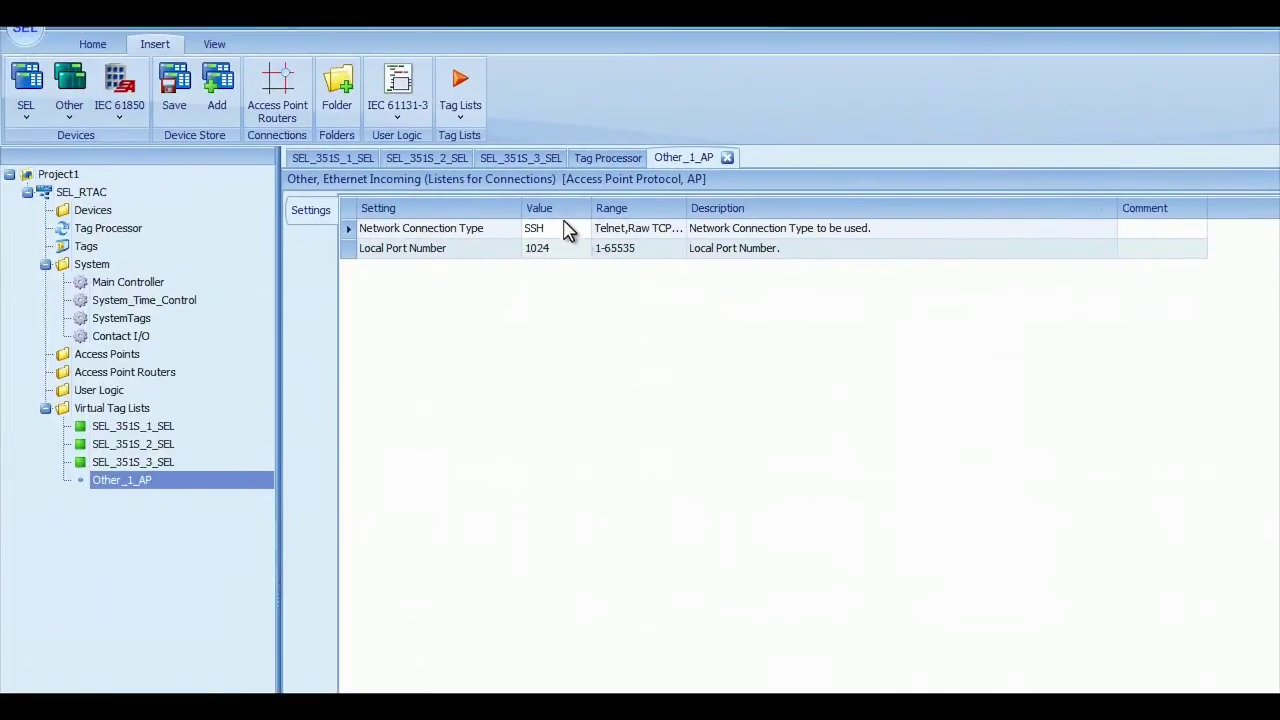
click(560, 233)
click(563, 250)
- Start new Access Point Routers named eng_access with Other_1_AP_AP as the source
click(264, 115)
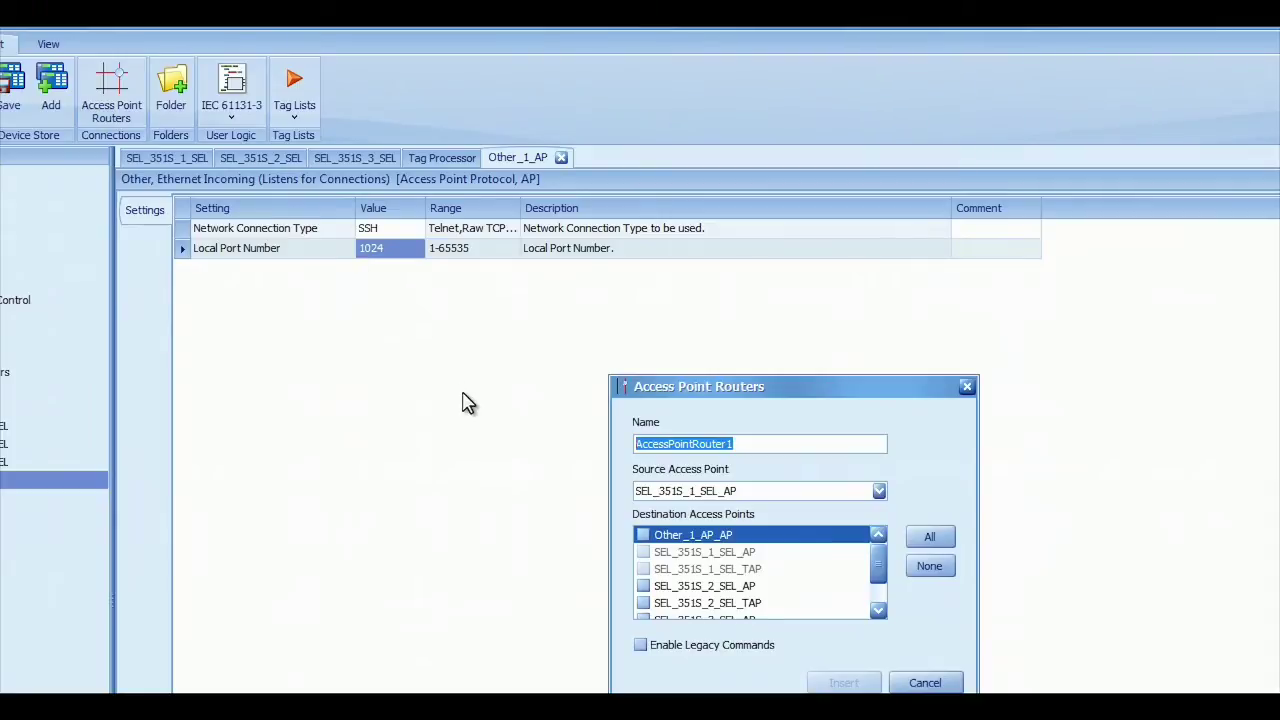
text(eng_access)
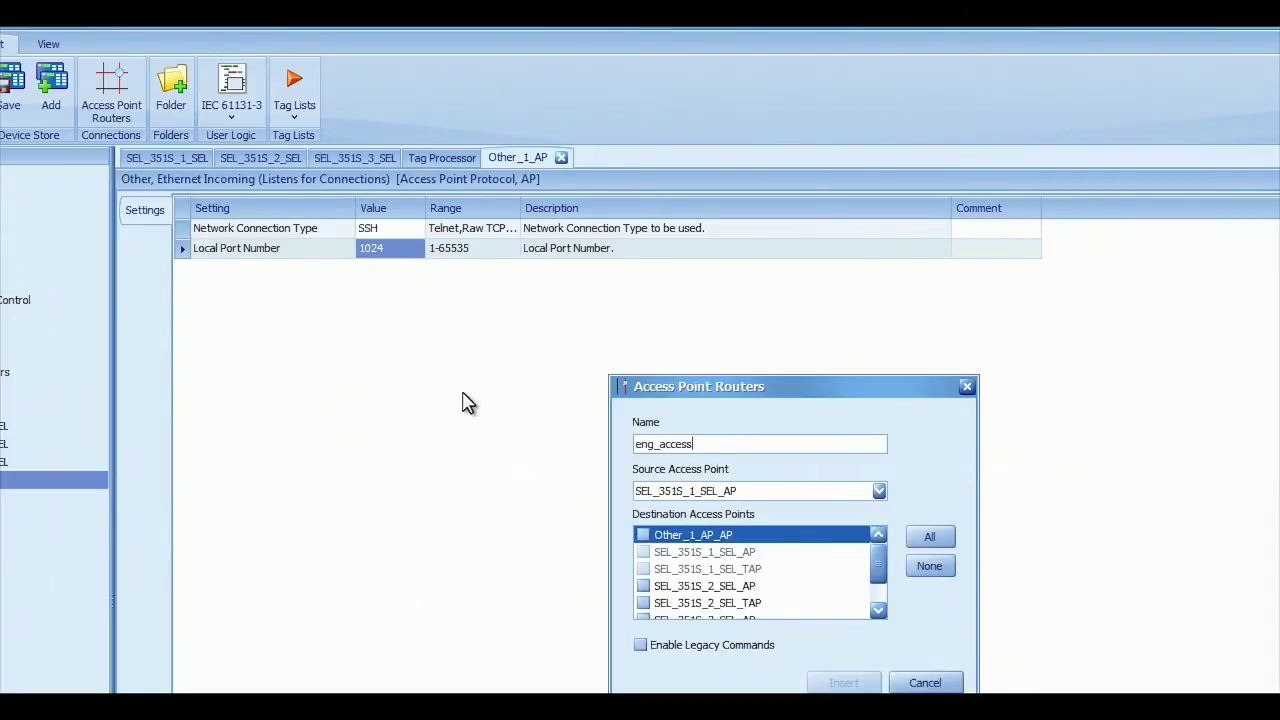
click(877, 494)
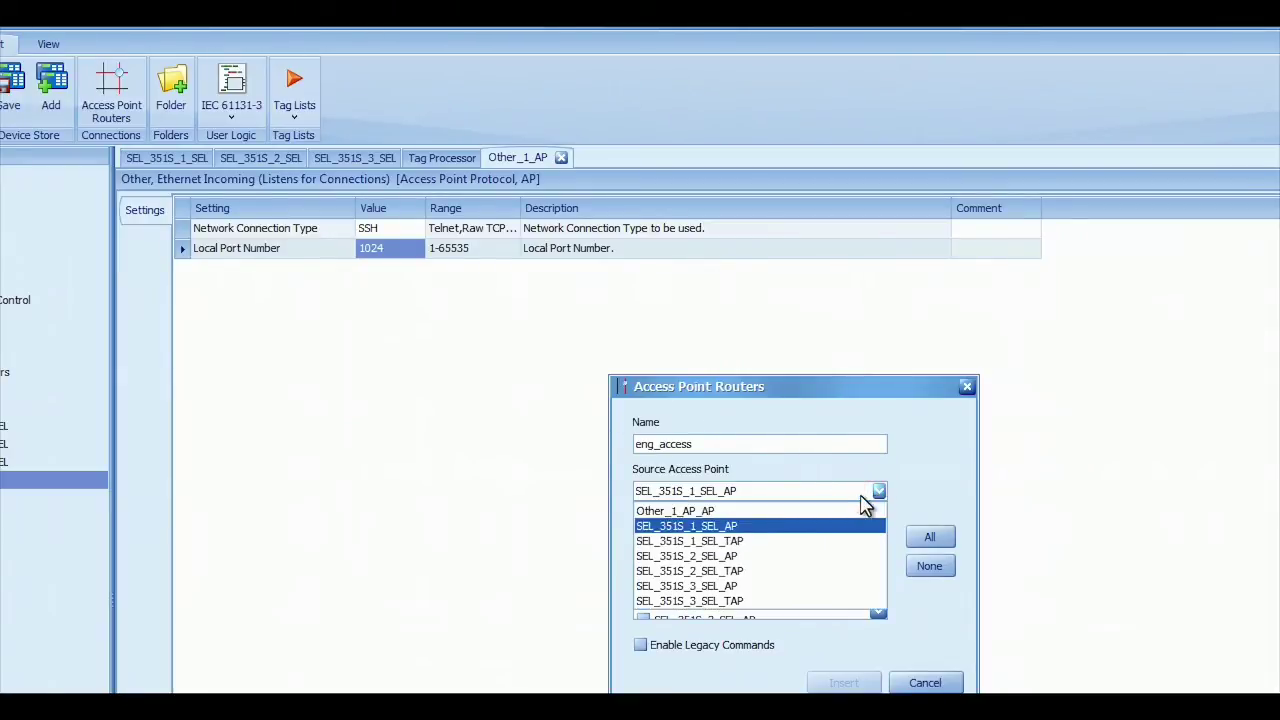
click(748, 512)
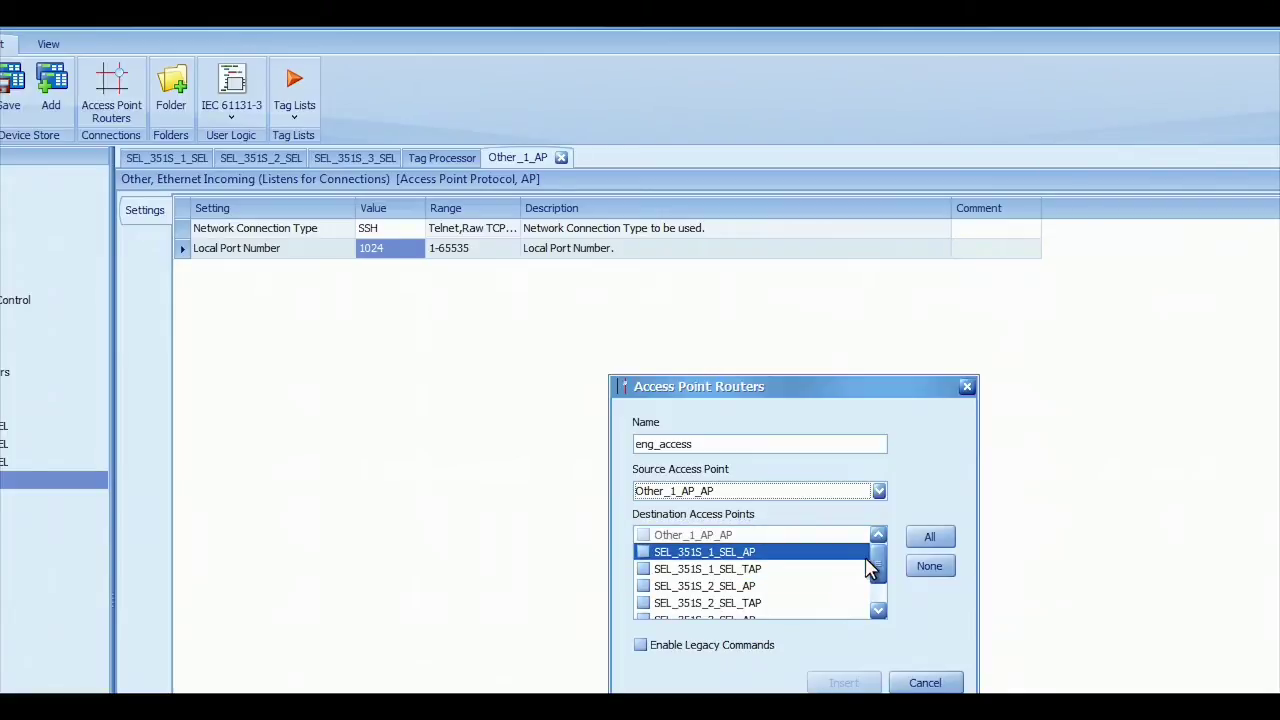
mouse_move(870, 568)
mouse_down()
mouse_move(873, 586)
mouse_move(873, 558)
mouse_up()
- Select all destination access points, enable legacy commands, and insert the eng_access routers
click(767, 568)
click(920, 538)
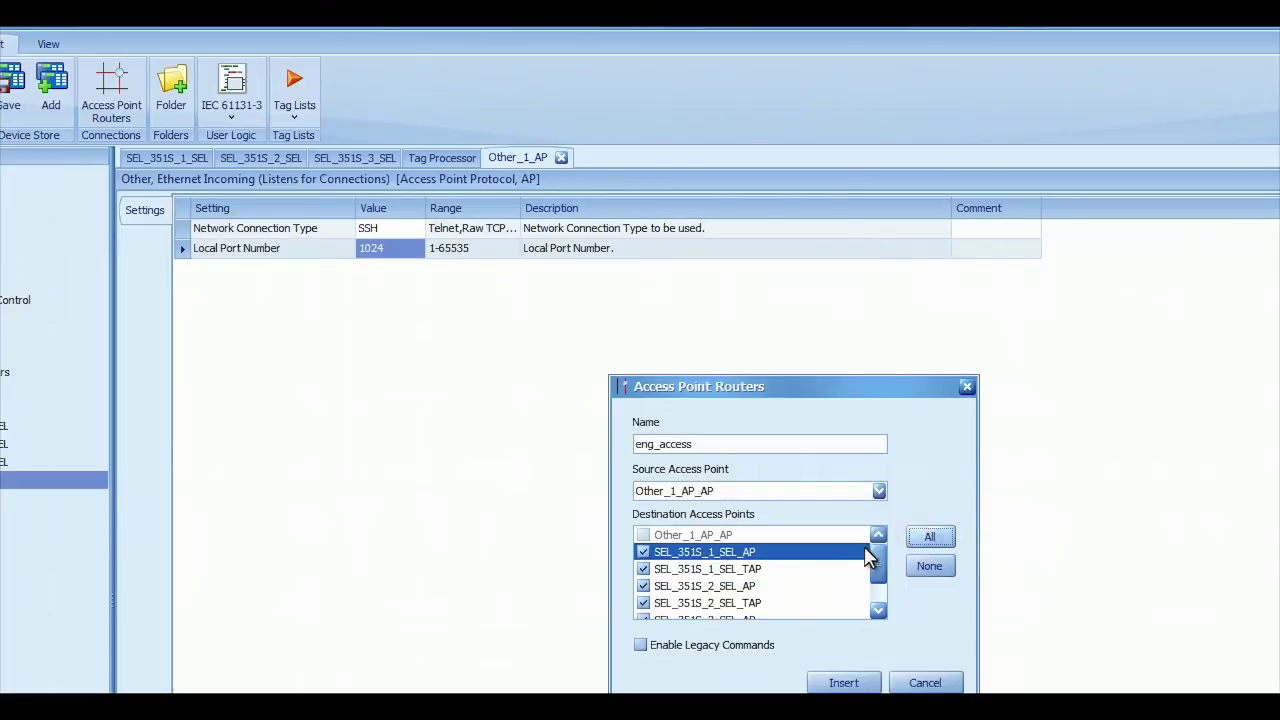
click(641, 645)
click(843, 683)
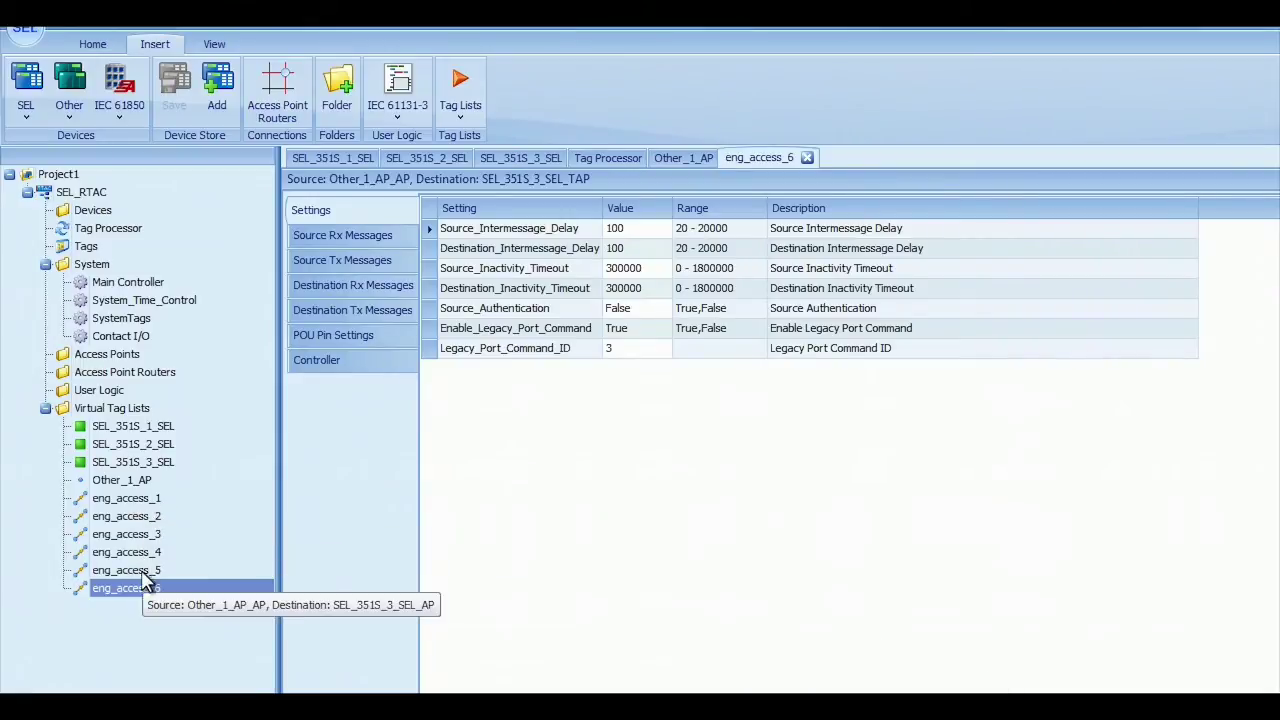
- Set Source_Authentication to True on routers eng_access_1, eng_access_2 and eng_access_3
double_click(147, 499)
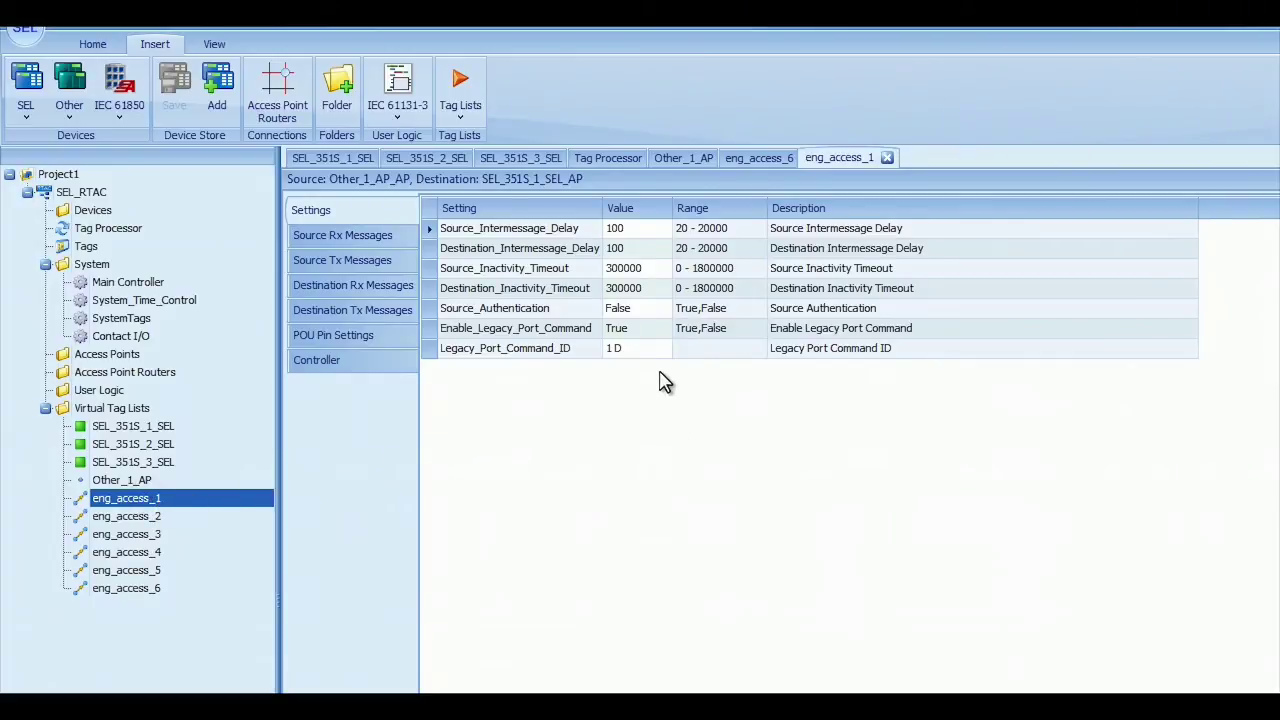
click(566, 310)
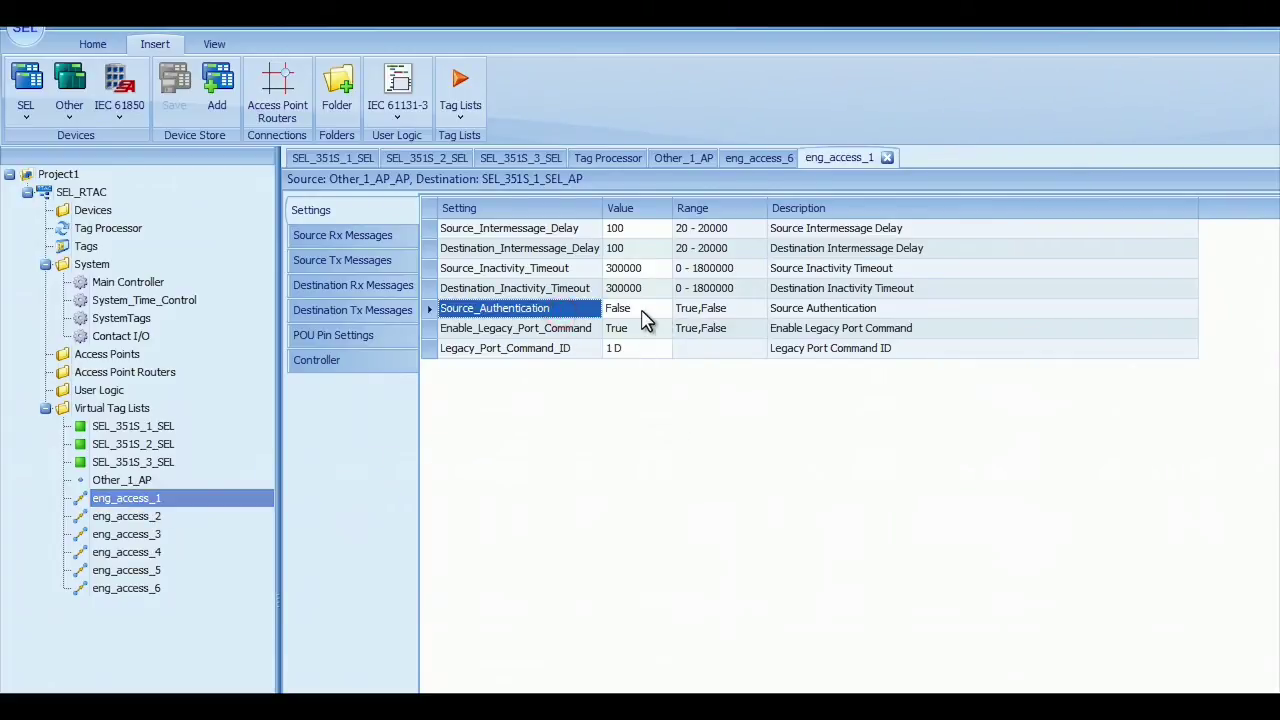
double_click(645, 310)
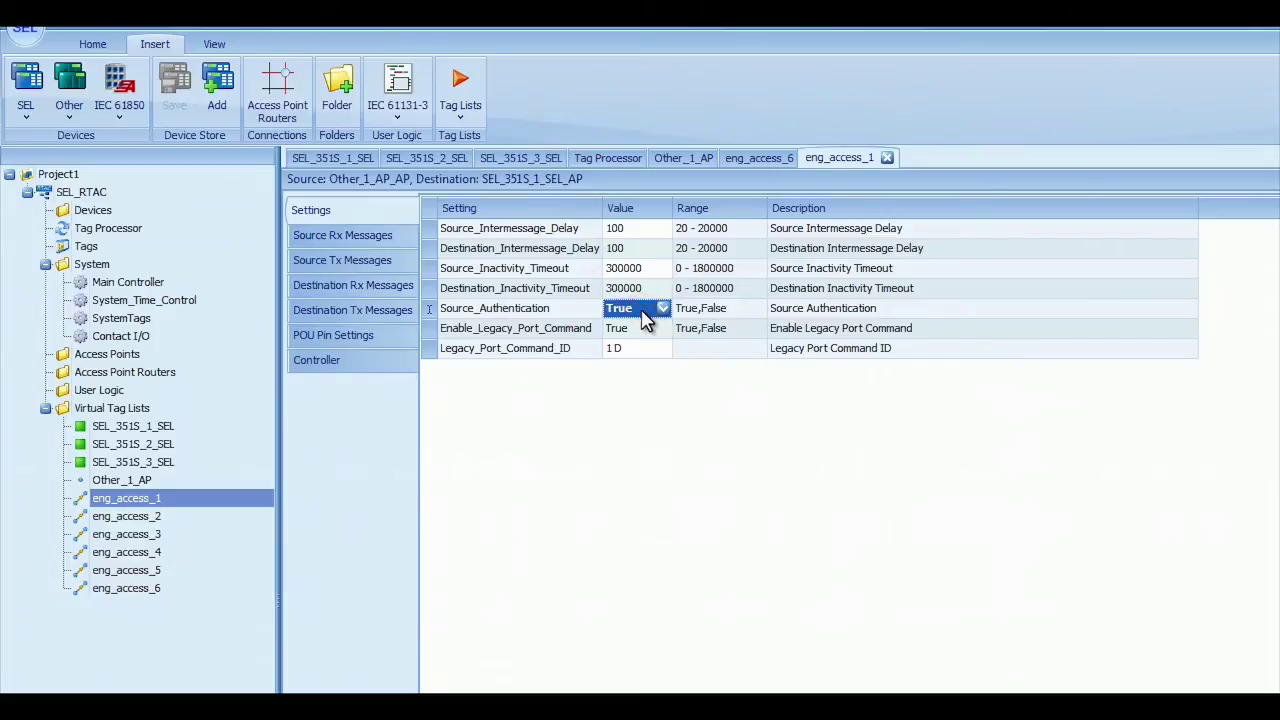
click(140, 516)
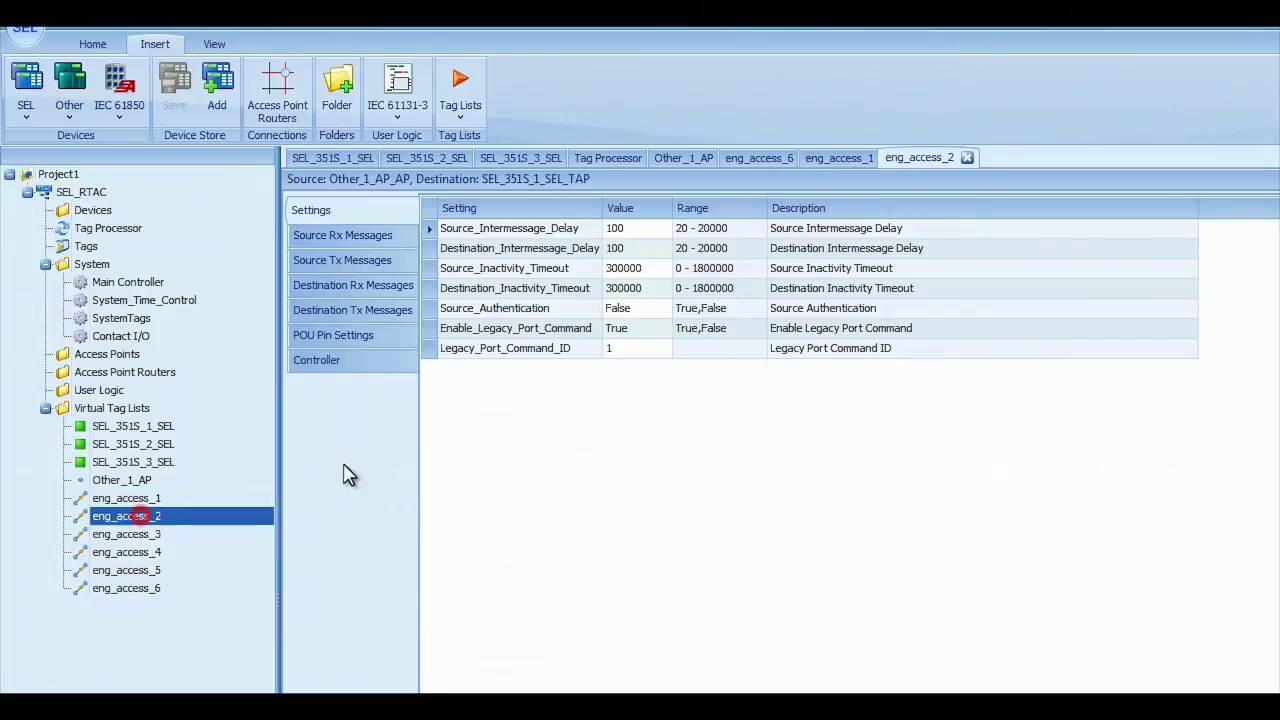
double_click(645, 310)
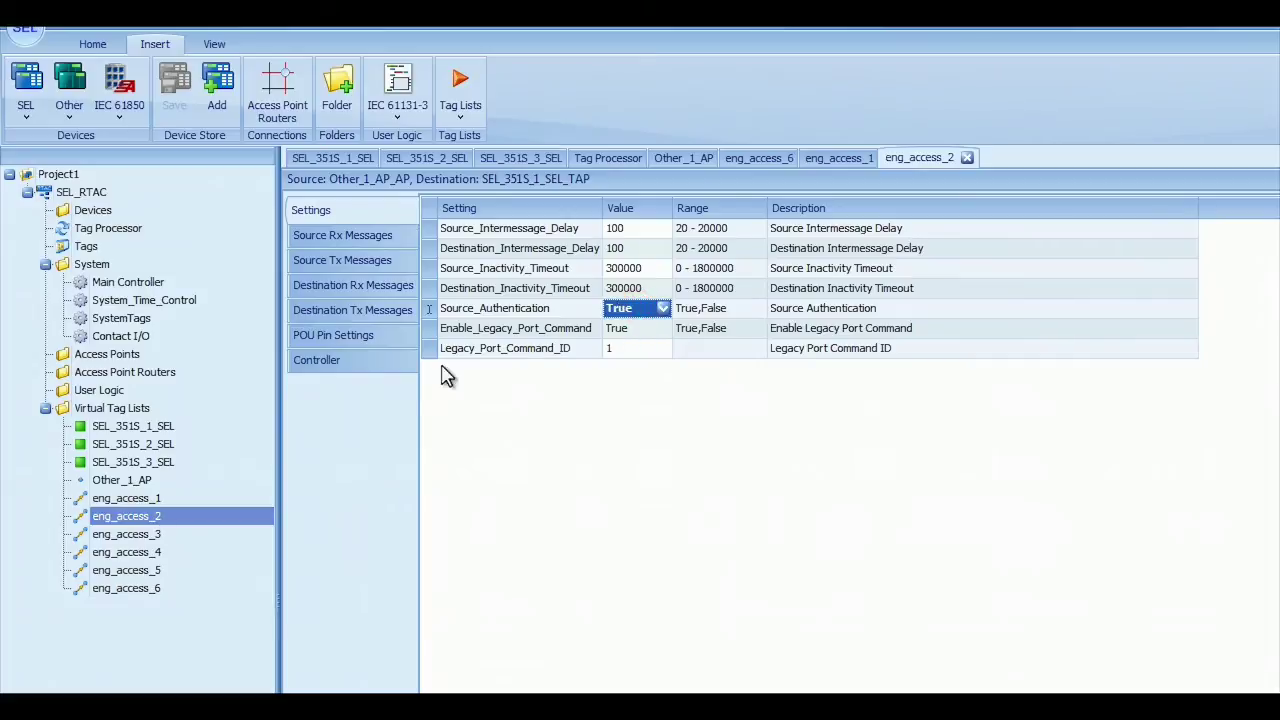
click(150, 534)
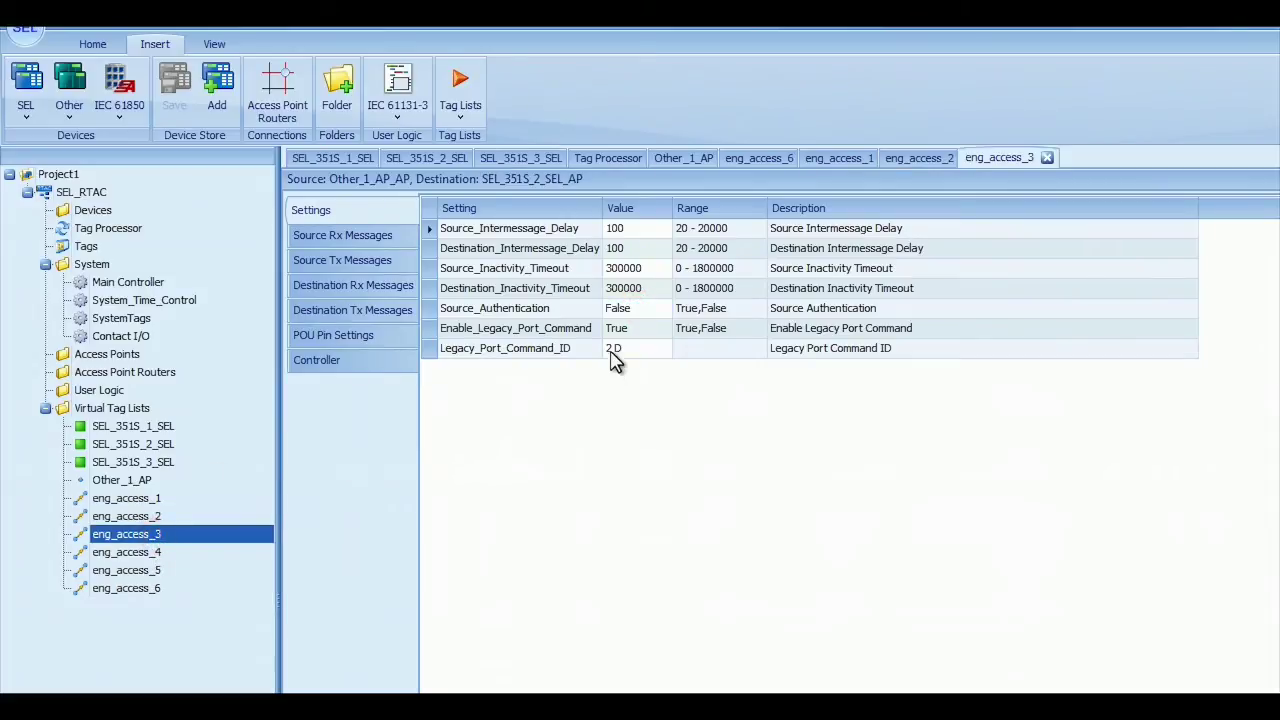
double_click(622, 308)
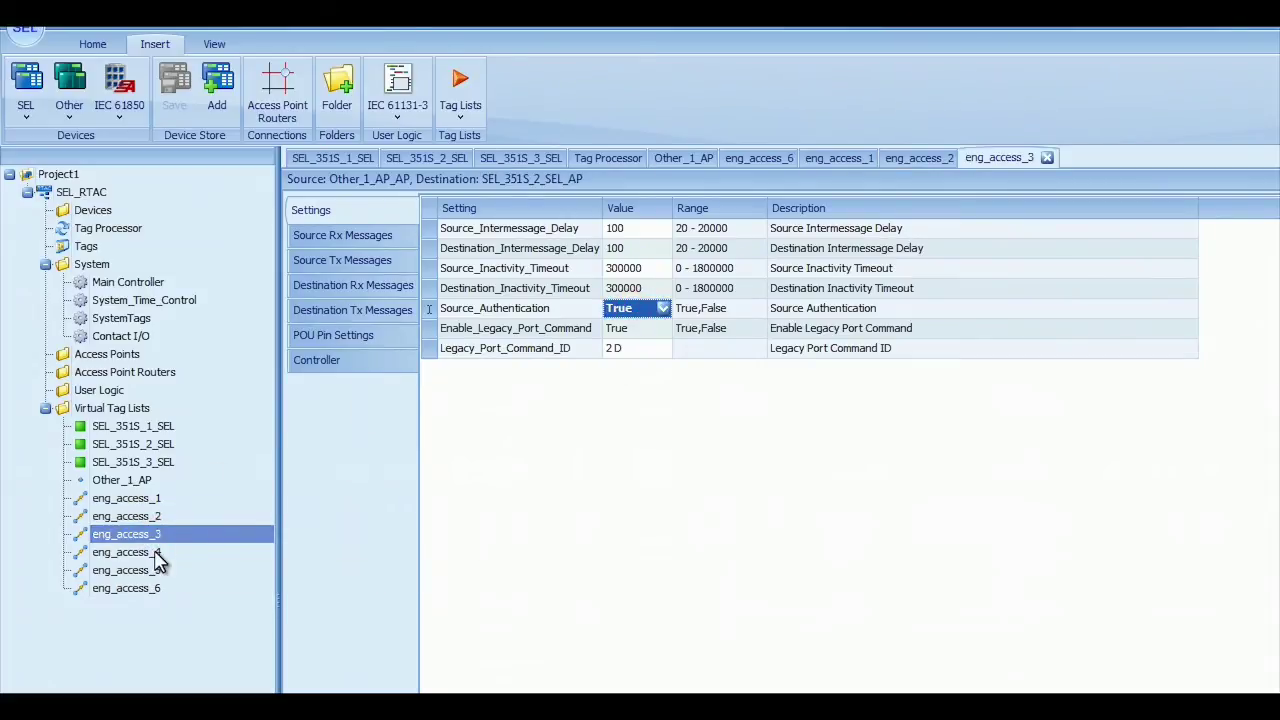
- Set Source_Authentication to True on routers eng_access_4, eng_access_5 and eng_access_6
click(155, 556)
double_click(625, 308)
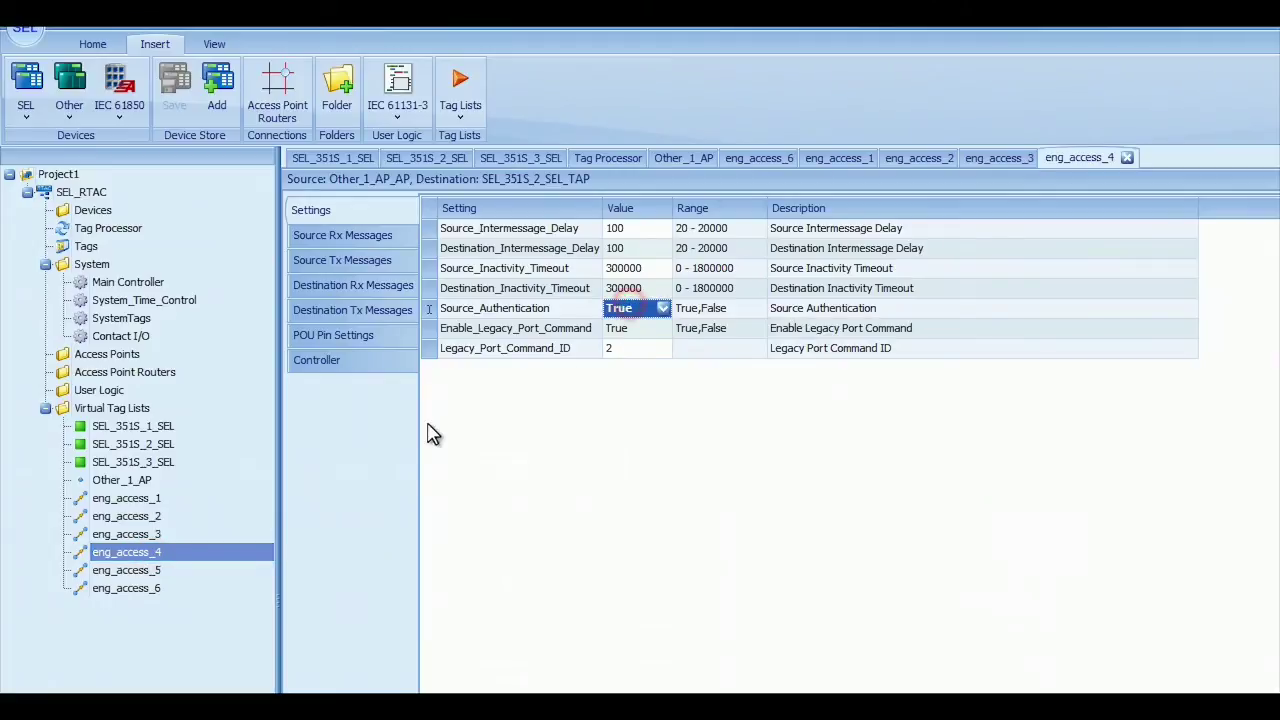
click(158, 570)
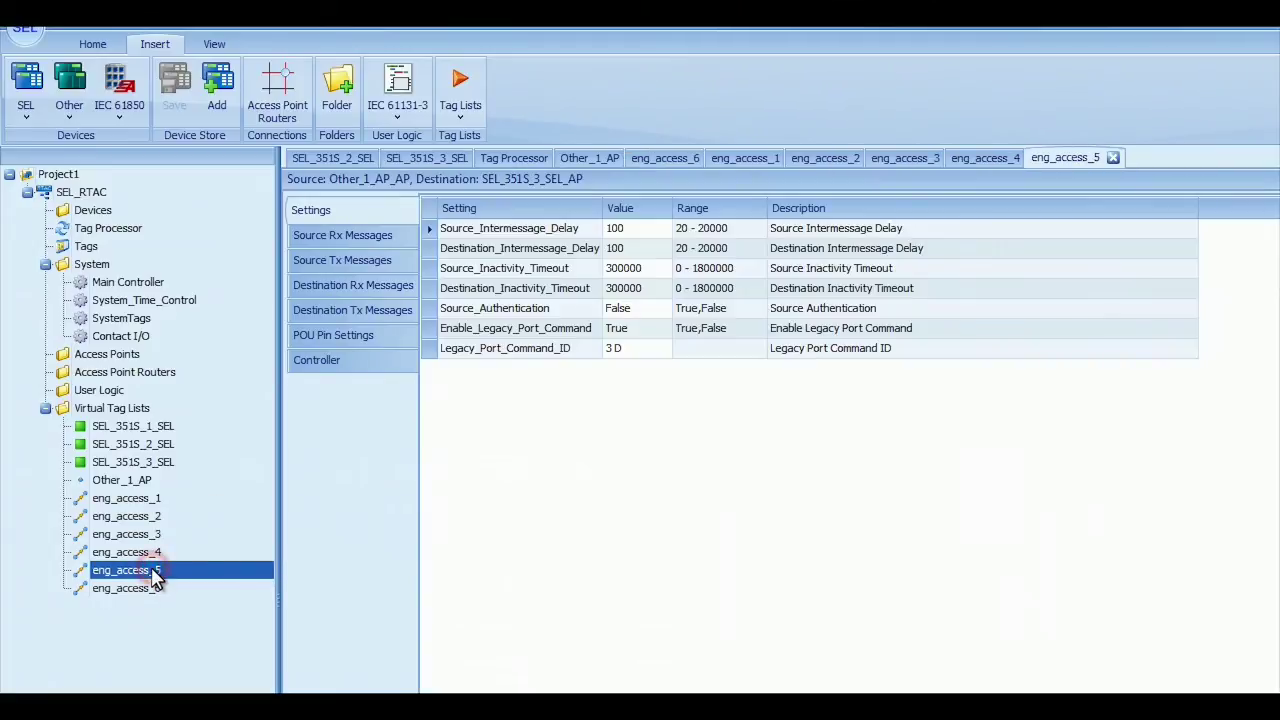
double_click(622, 310)
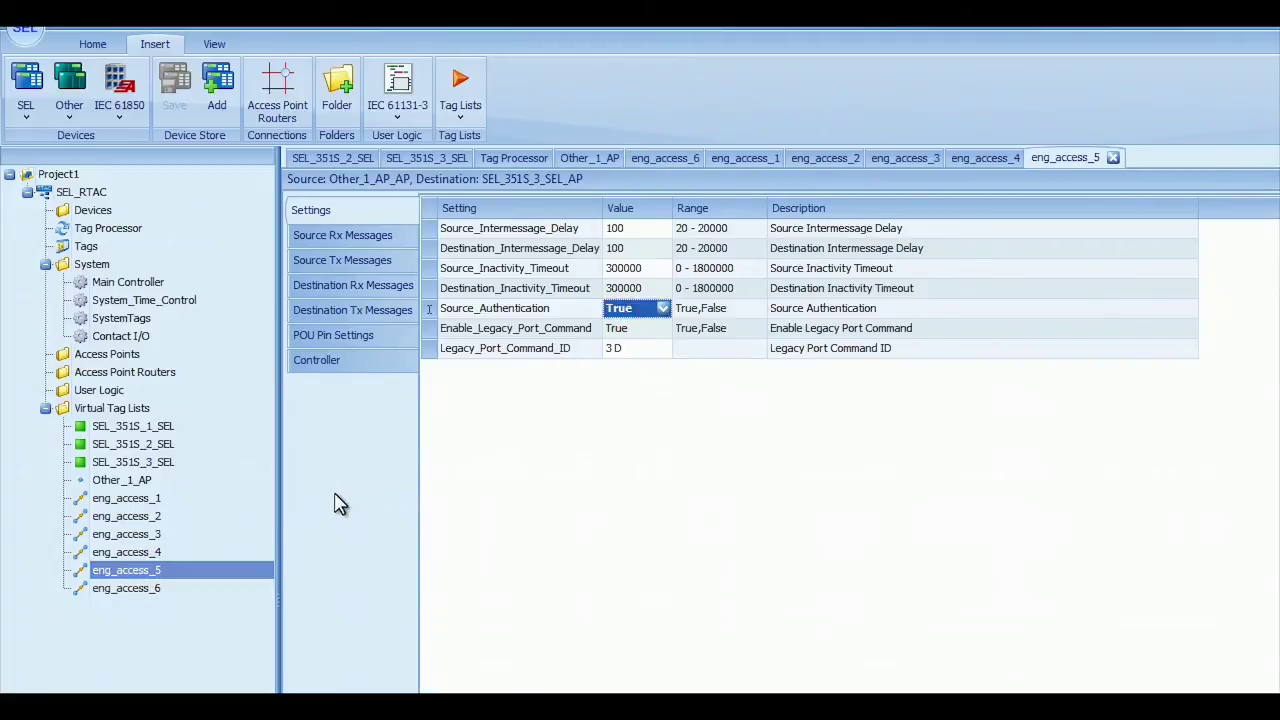
click(152, 588)
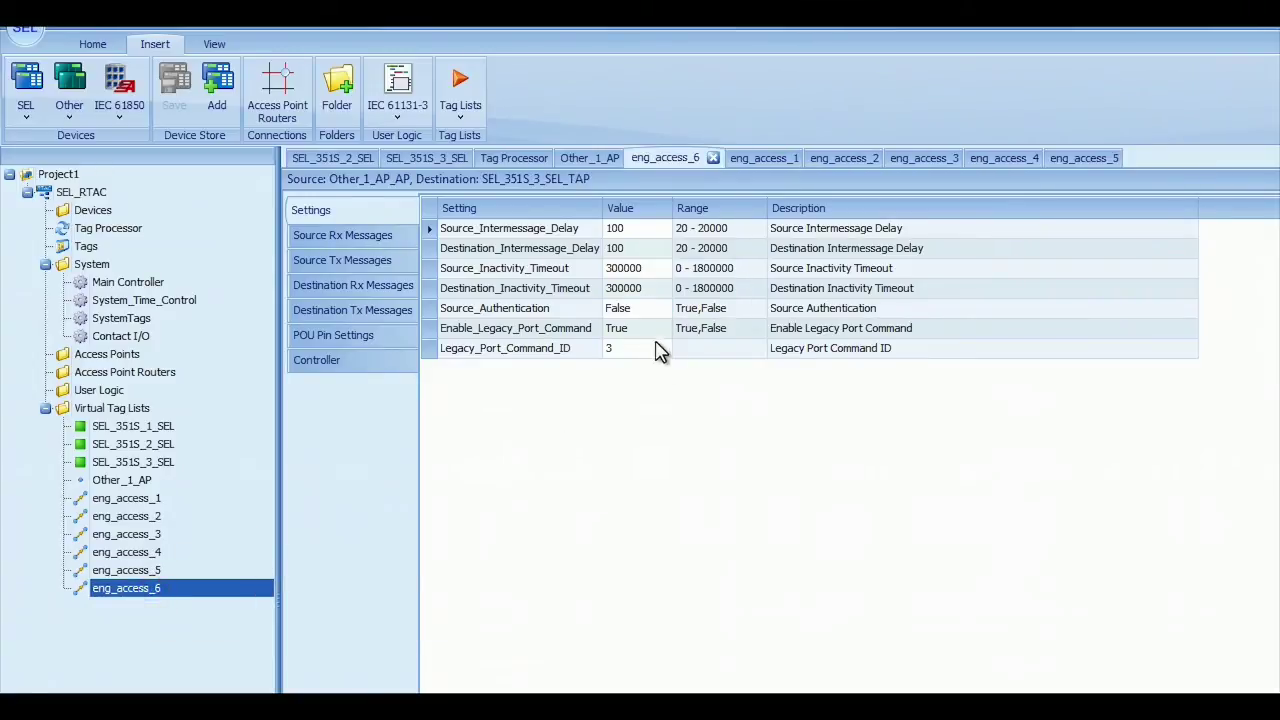
click(636, 312)
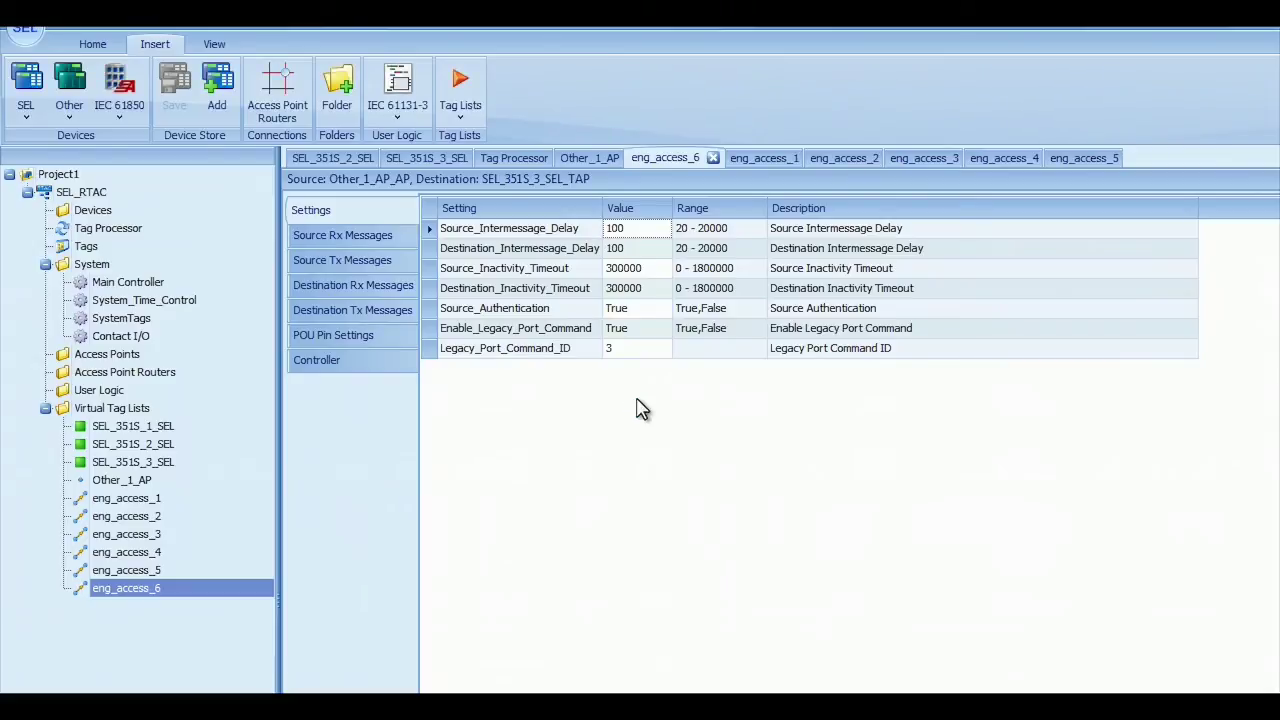
- Reopen eng_access_1 under Other_1_AP to confirm Source_Authentication and legacy port commands are True
click(108, 481)
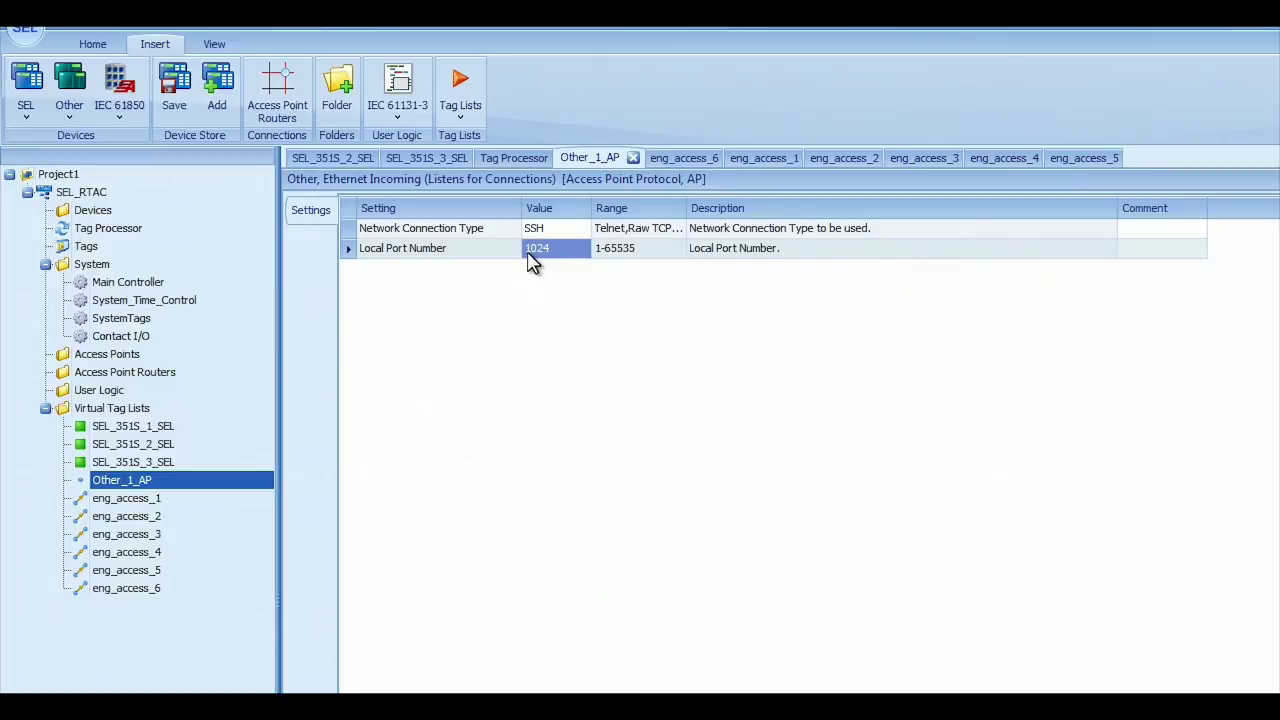
click(160, 500)
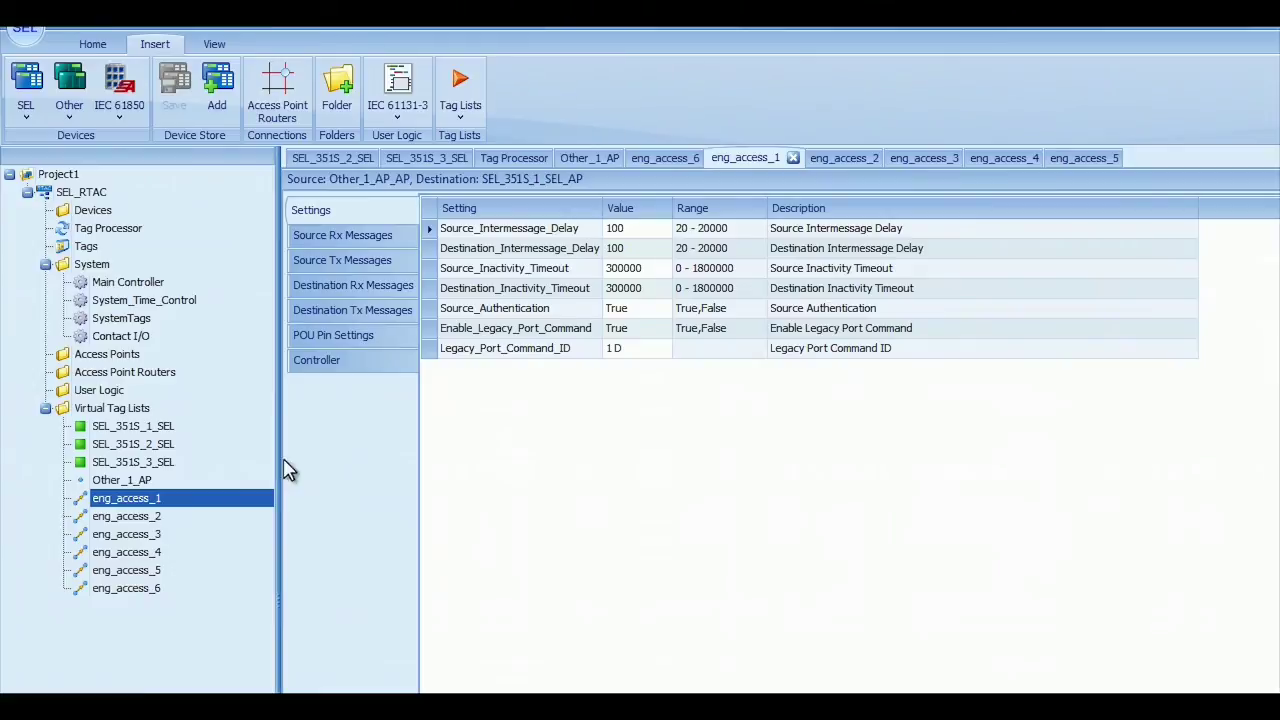
- Sort eng_access_1's POU pins by Pin Type and inspect Source_Rx_Message defaults PORT 1 D<0A> and <CTRL-D>
click(349, 342)
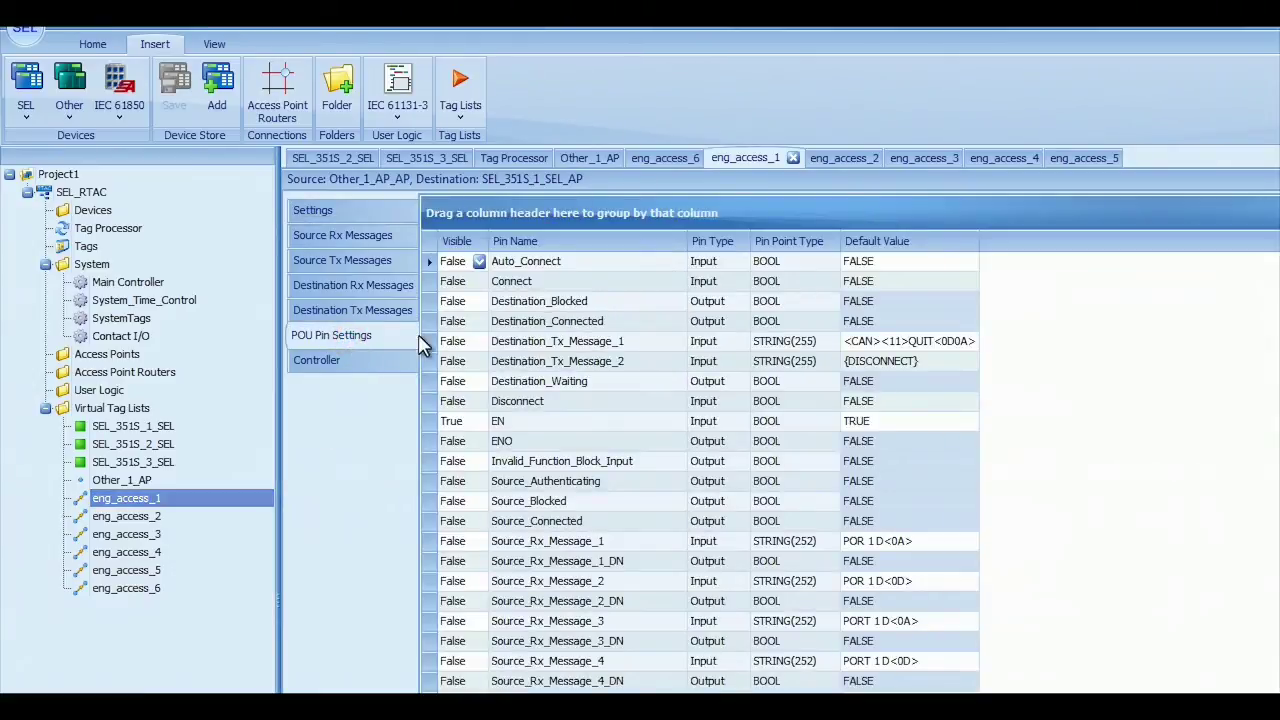
click(717, 245)
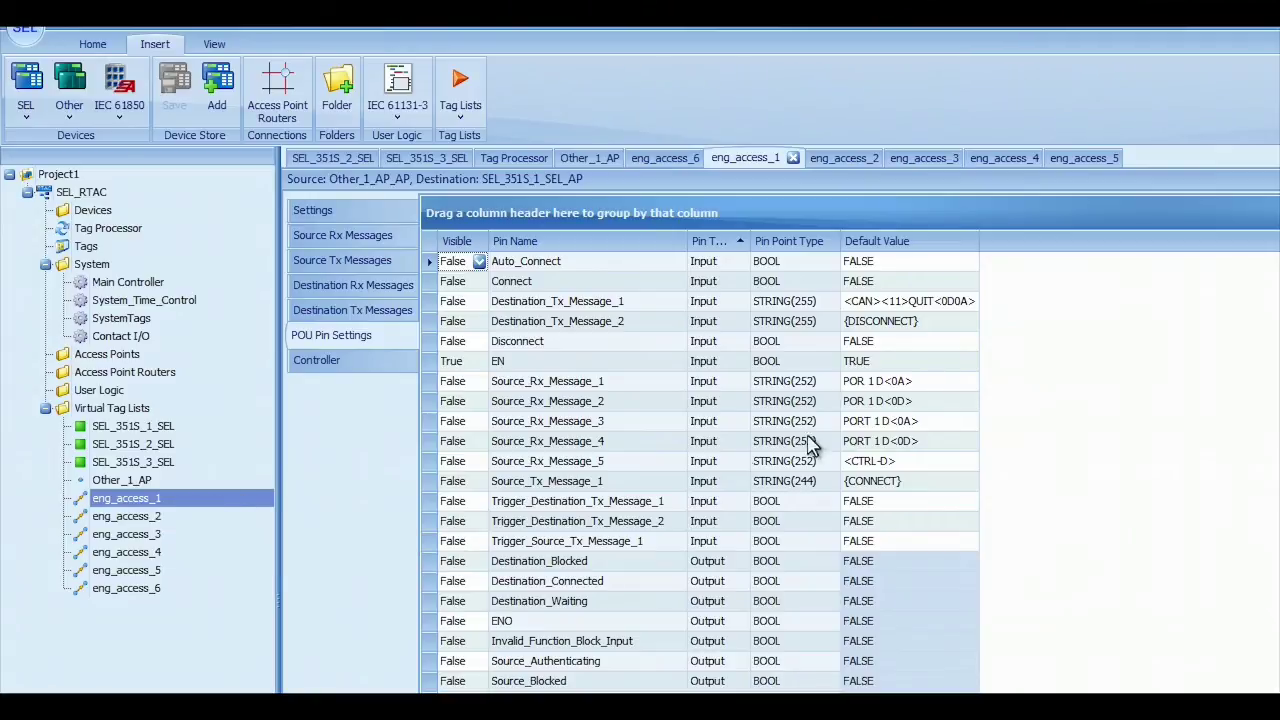
click(897, 380)
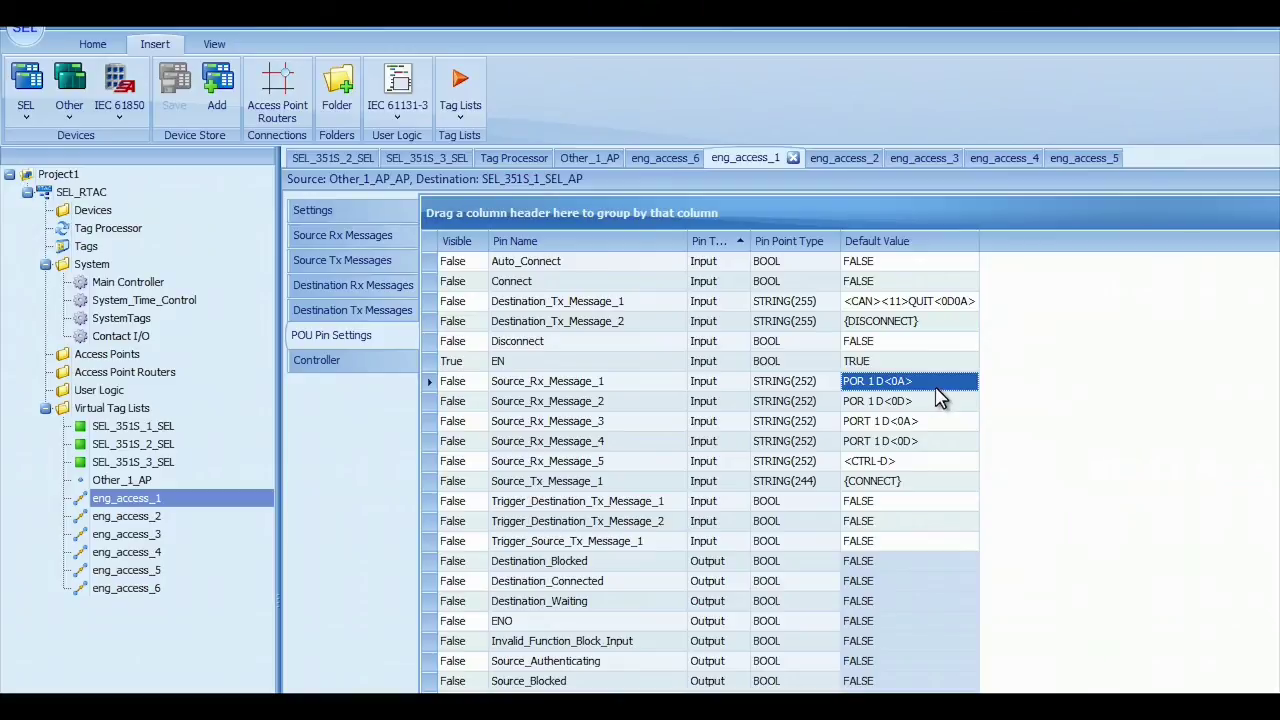
click(905, 463)
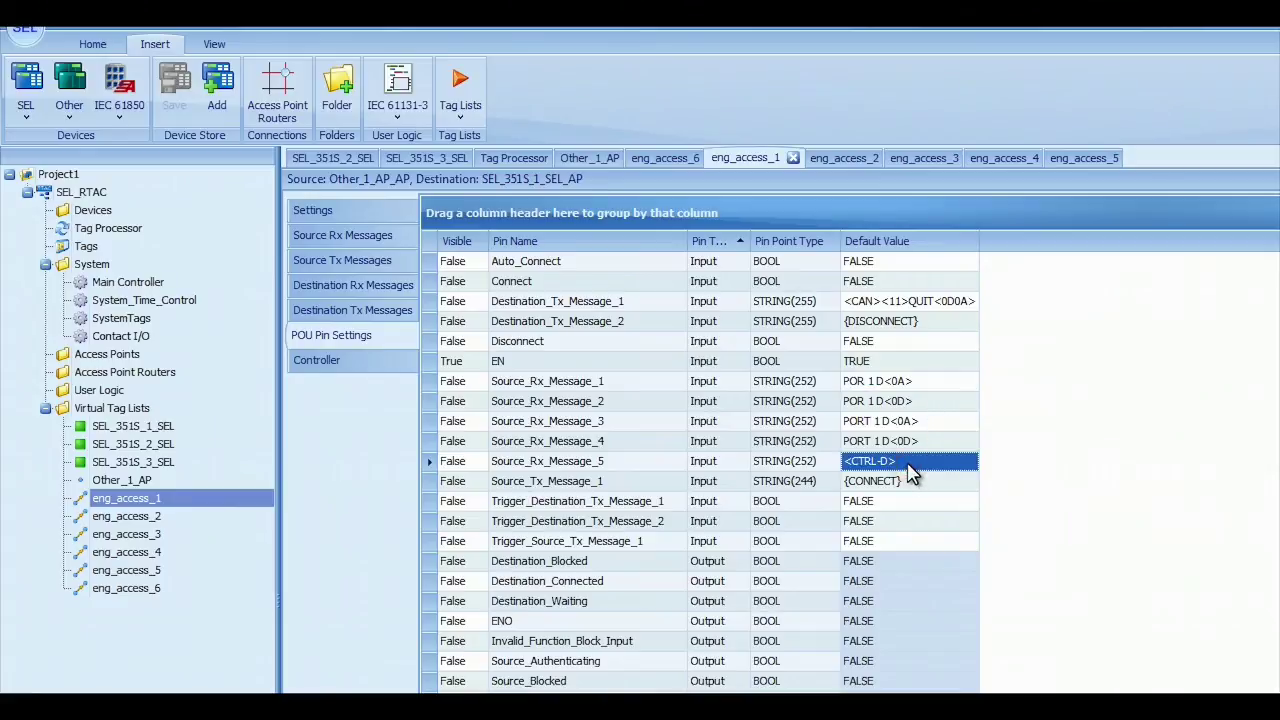